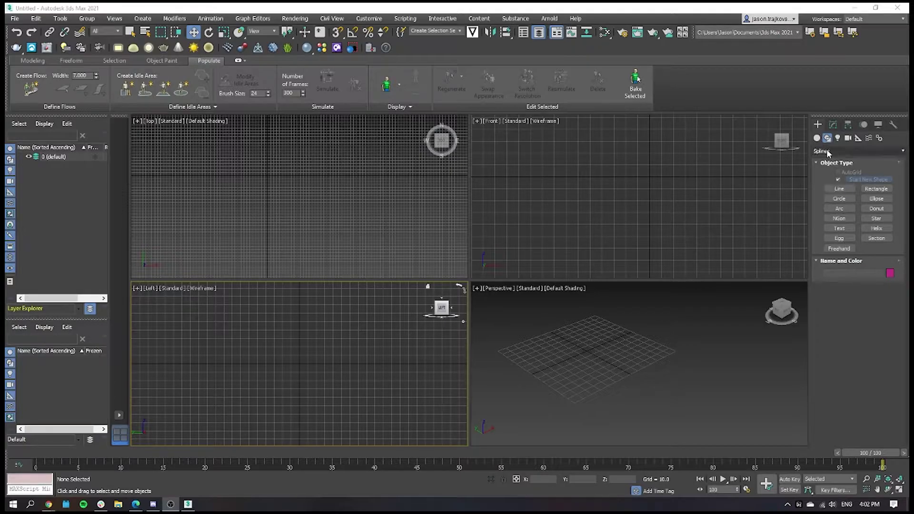
- Draw a large rectangle in the Top viewport and four lines crossing it, two straight and two L-shaped
{"action": "left_click", "coordinate": [876, 189]}
{"action": "left_click_drag", "start_coordinate": [225, 135], "coordinate": [413, 247]}
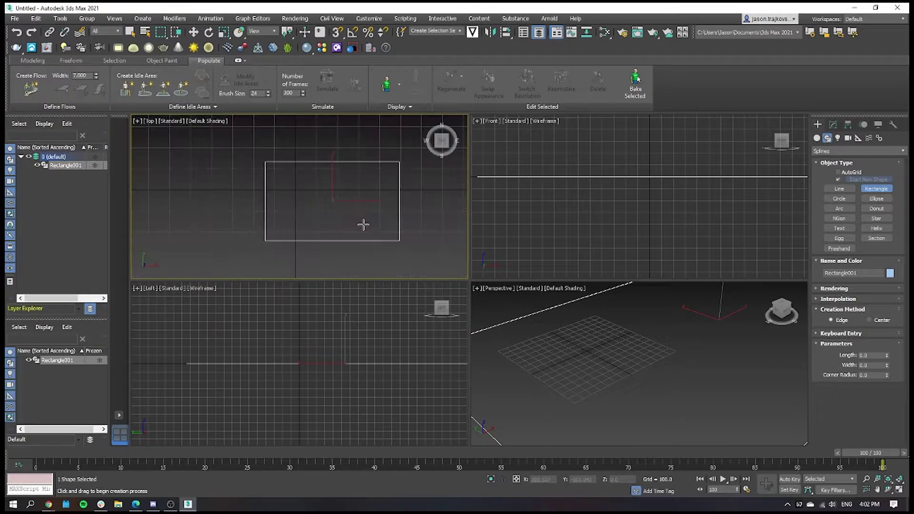
{"action": "left_click", "coordinate": [841, 189]}
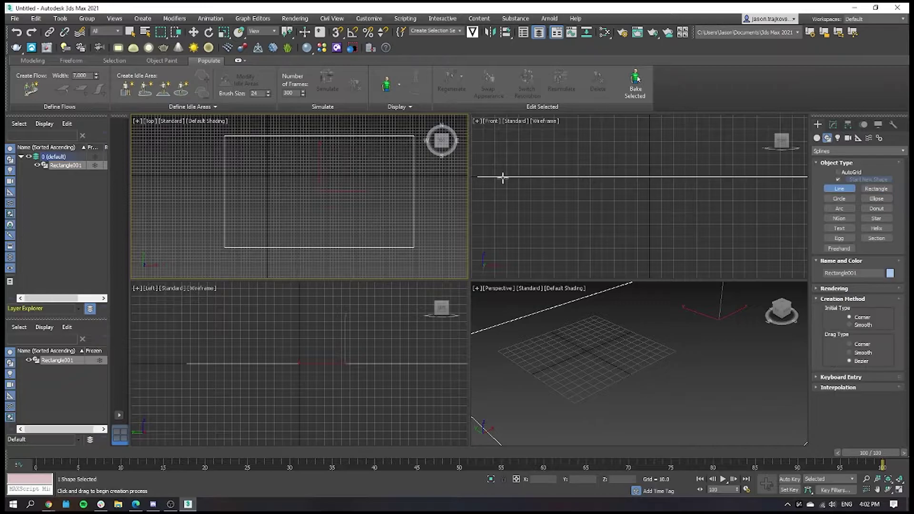
{"action": "left_click", "coordinate": [430, 168]}
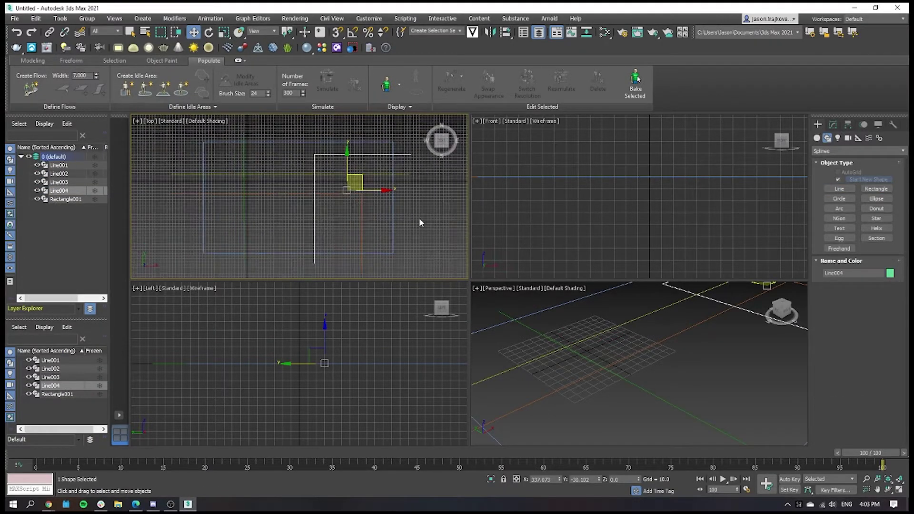
{"action": "left_click", "coordinate": [419, 224]}
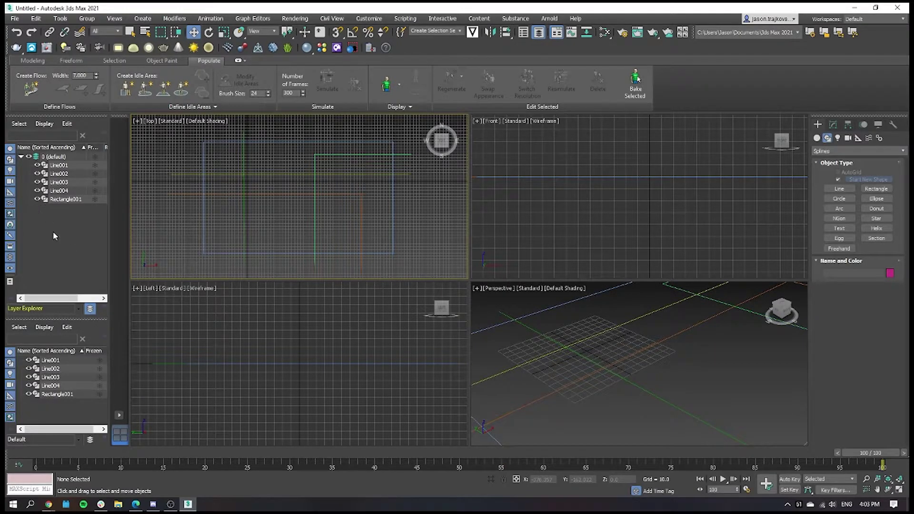
- Create a new layer in the scene and name it Curve Offset
{"action": "right_click", "coordinate": [102, 221]}
{"action": "left_click", "coordinate": [79, 232]}
{"action": "left_click", "coordinate": [28, 230]}
{"action": "right_click", "coordinate": [101, 207]}
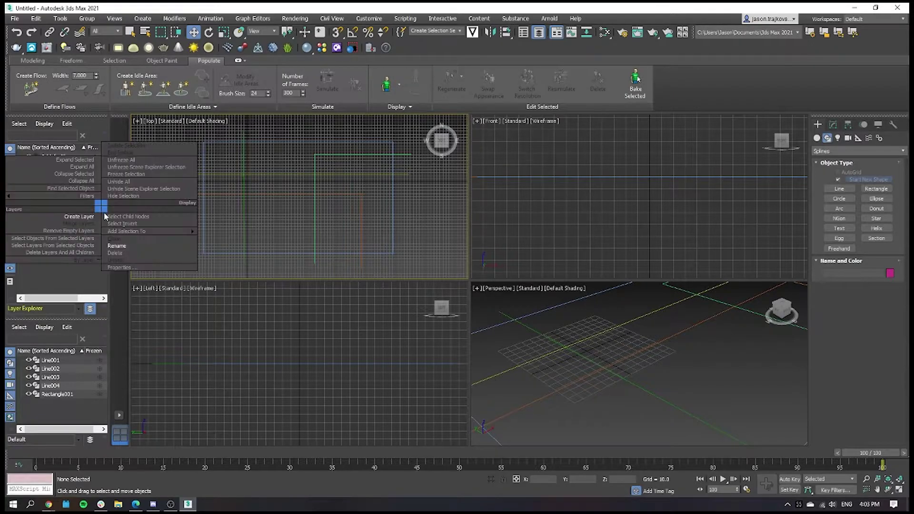
{"action": "left_click", "coordinate": [114, 245]}
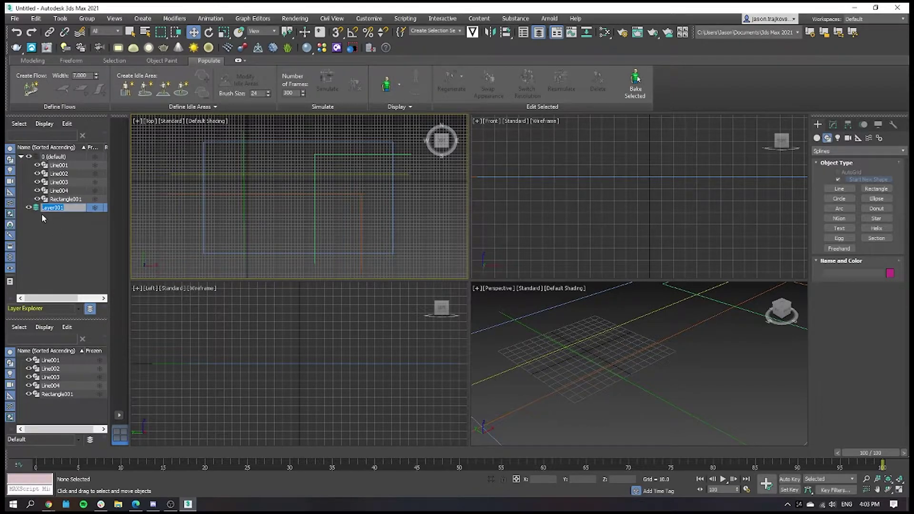
{"action": "type", "text": "F"}
{"action": "type", "text": "urve Offset"}
{"action": "key", "text": "Return"}
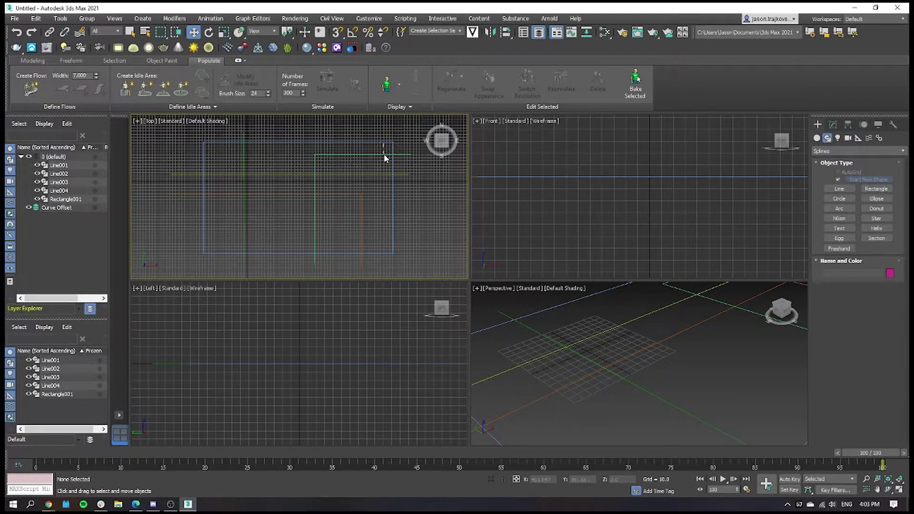
- Clone the four lines as references and move the clones into the Curve Offset layer
{"action": "left_click_drag", "start_coordinate": [289, 221], "coordinate": [221, 241]}
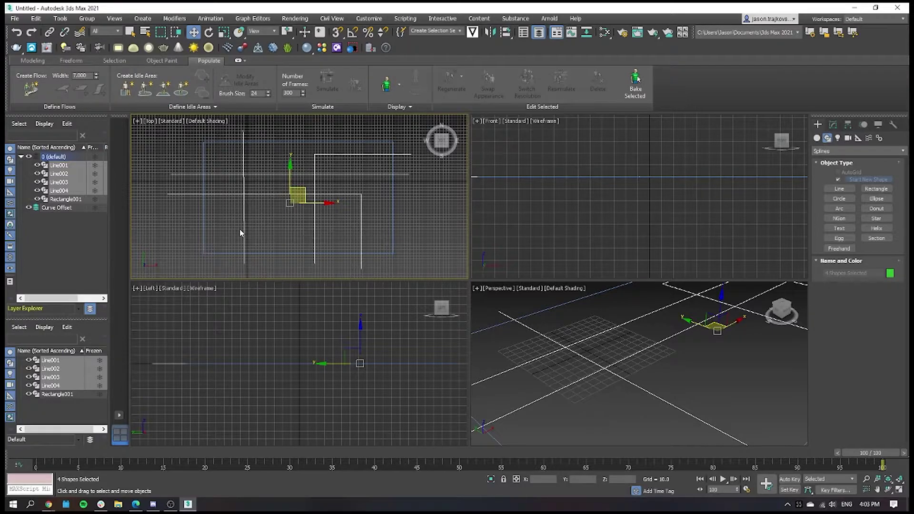
{"action": "left_click", "coordinate": [35, 19]}
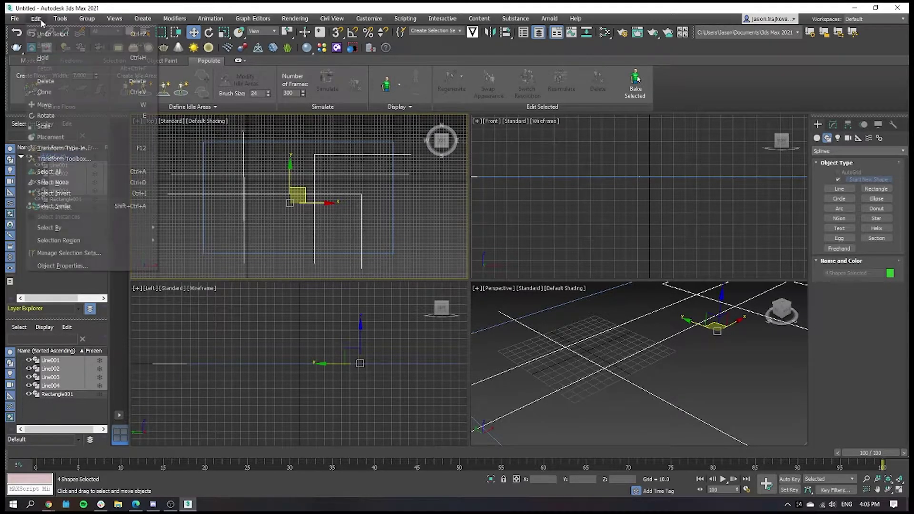
{"action": "left_click", "coordinate": [51, 98]}
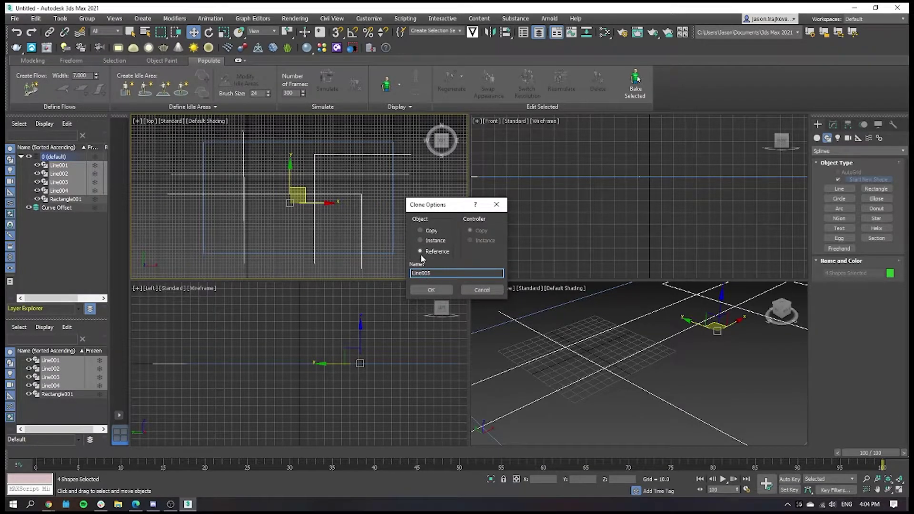
{"action": "left_click", "coordinate": [424, 290]}
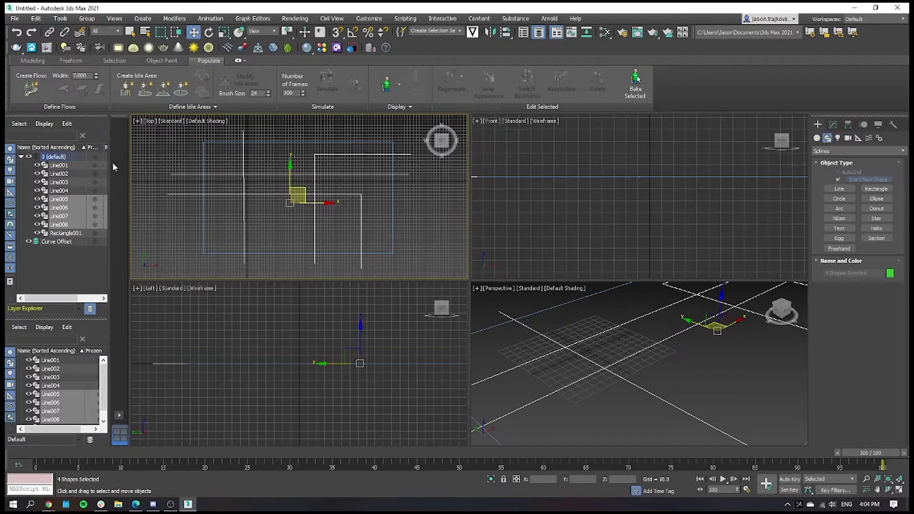
{"action": "left_click_drag", "start_coordinate": [65, 203], "coordinate": [58, 242]}
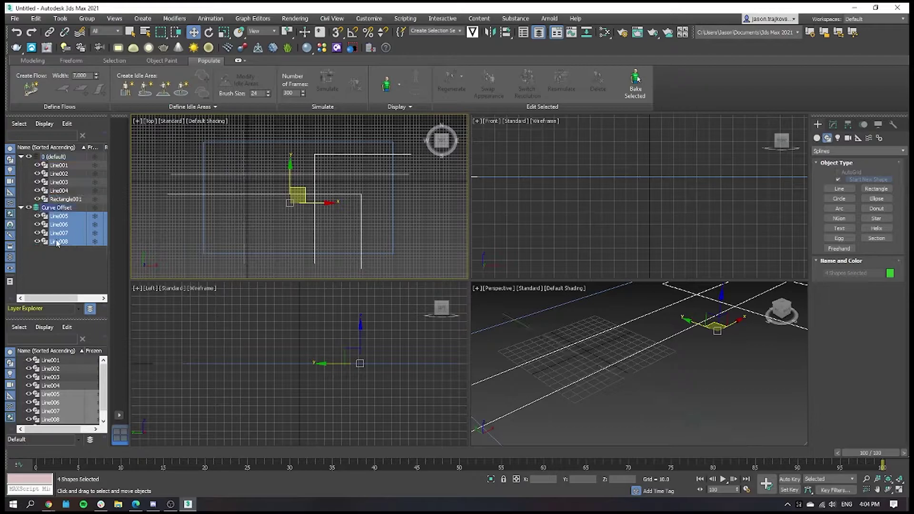
- Hide the four original lines, Line001 to Line004, in the default layer and clear the selection
{"action": "left_click", "coordinate": [37, 165]}
{"action": "left_click", "coordinate": [37, 173]}
{"action": "left_click", "coordinate": [37, 183]}
{"action": "left_click", "coordinate": [37, 191]}
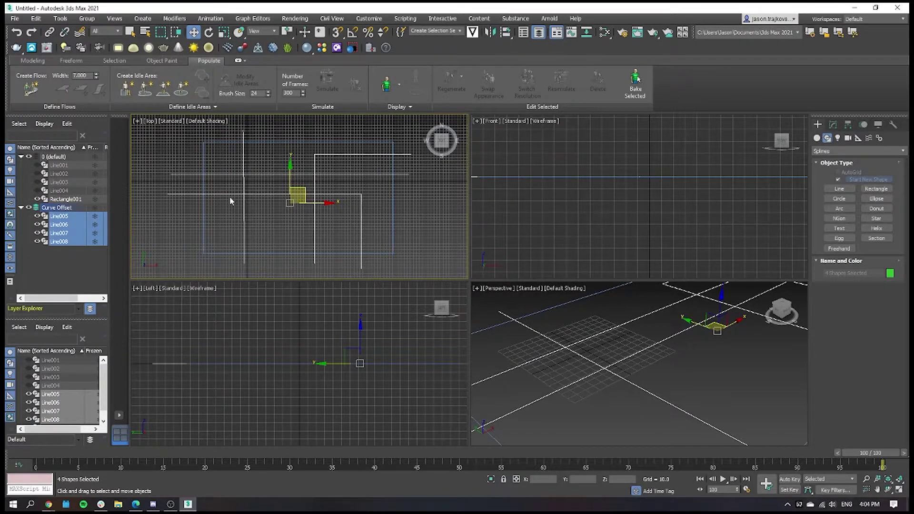
{"action": "left_click", "coordinate": [283, 258]}
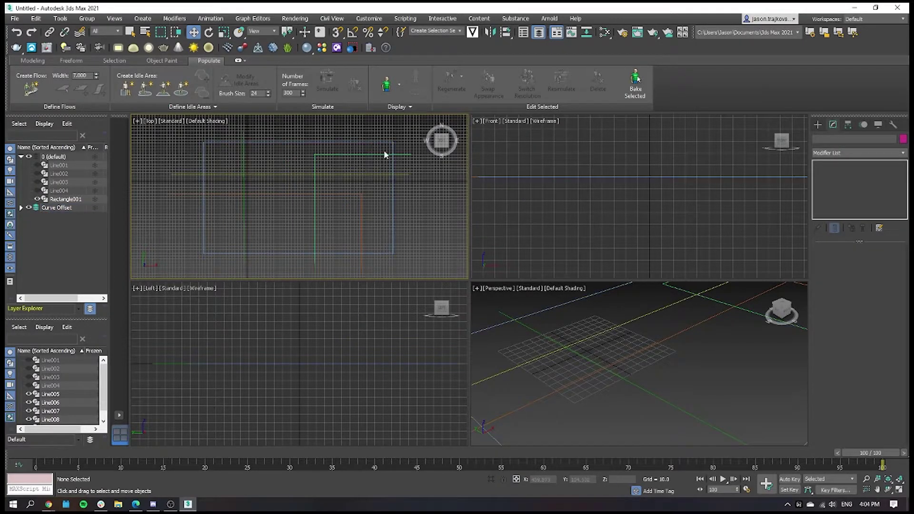
- Apply the SplineOffset modifier to the four cloned lines in the Curve Offset layer
{"action": "left_click_drag", "start_coordinate": [387, 151], "coordinate": [224, 244]}
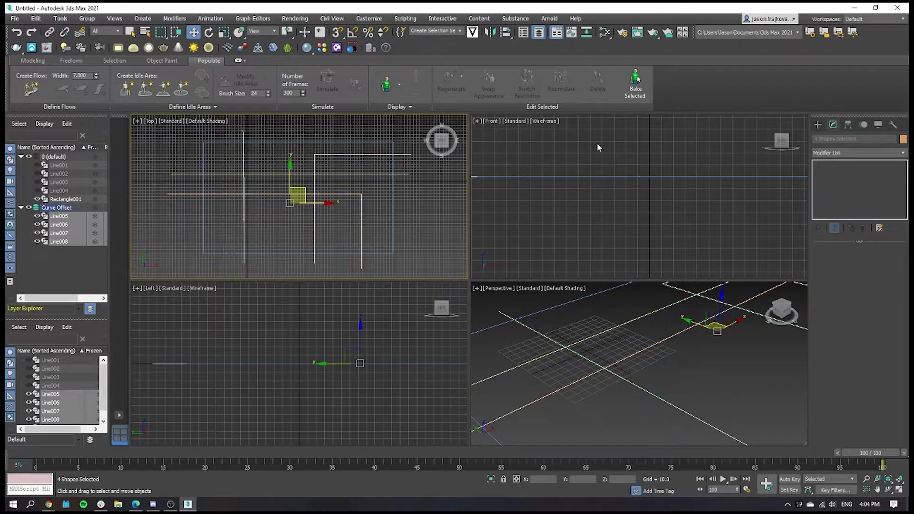
{"action": "left_click", "coordinate": [829, 152]}
{"action": "key", "text": "s"}
{"action": "key", "text": "o"}
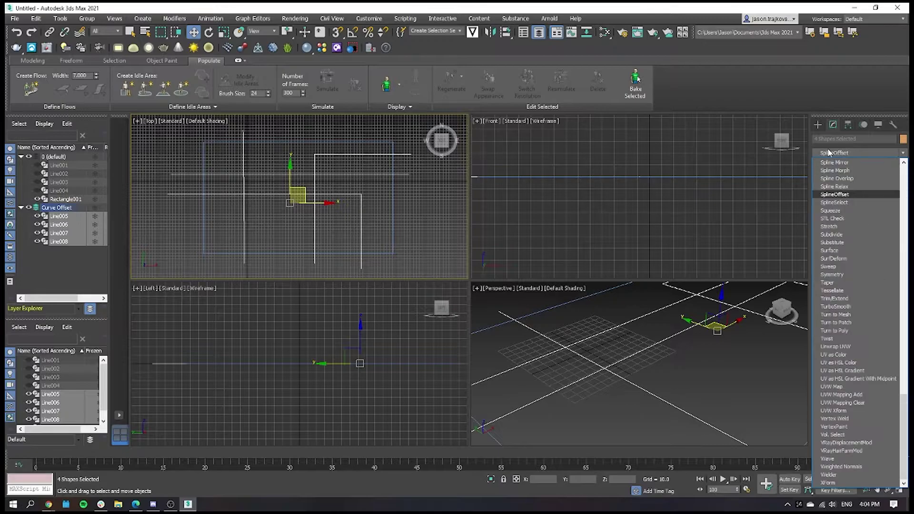
{"action": "left_click", "coordinate": [839, 195]}
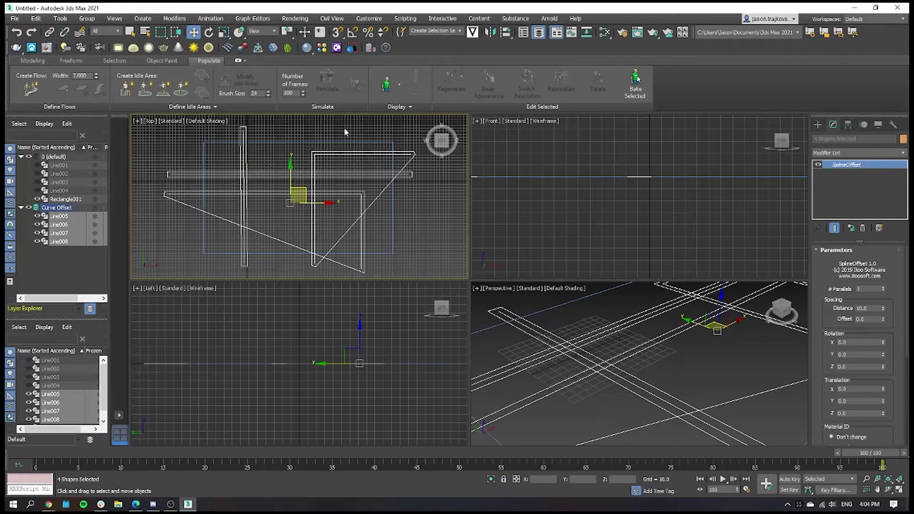
- Set the SplineOffset end type to Open Butt and disable keeping the original spline
{"action": "scroll", "coordinate": [875, 324], "scroll_direction": "down", "scroll_amount": 2}
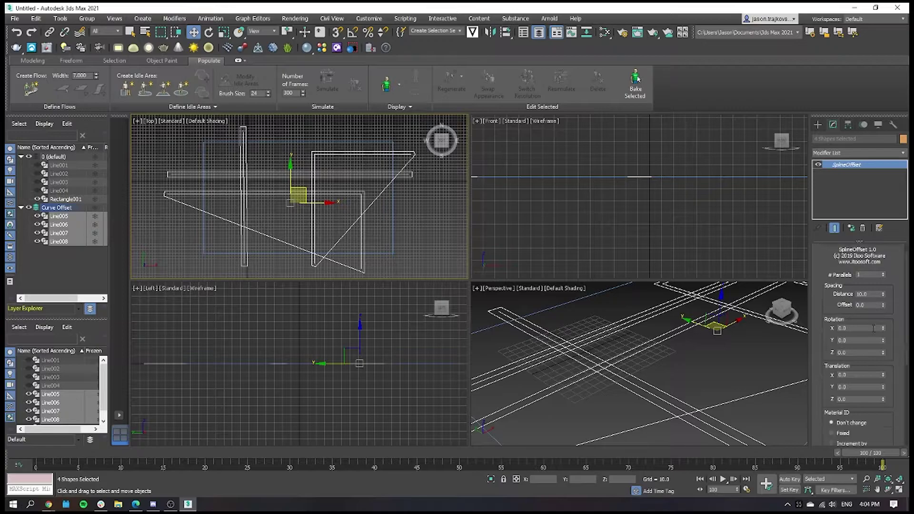
{"action": "scroll", "coordinate": [874, 334], "scroll_direction": "down", "scroll_amount": 6}
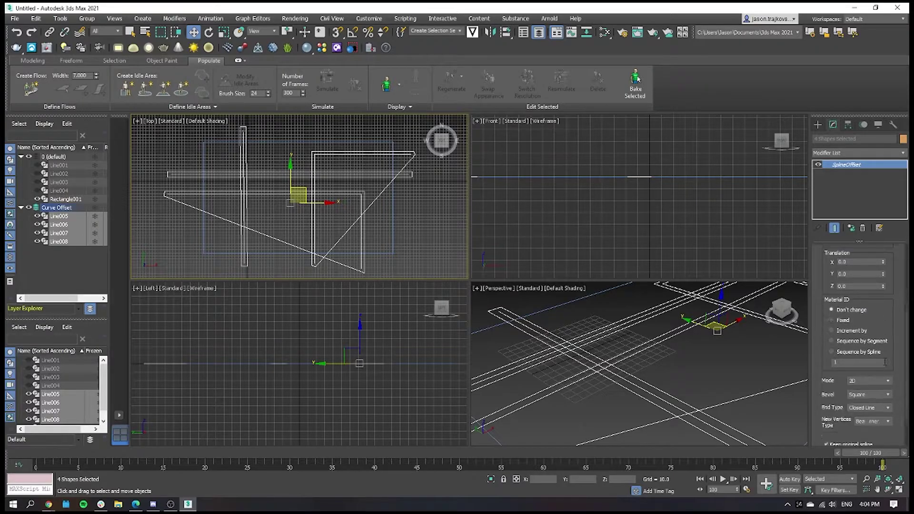
{"action": "left_click", "coordinate": [869, 407]}
{"action": "left_click", "coordinate": [863, 429]}
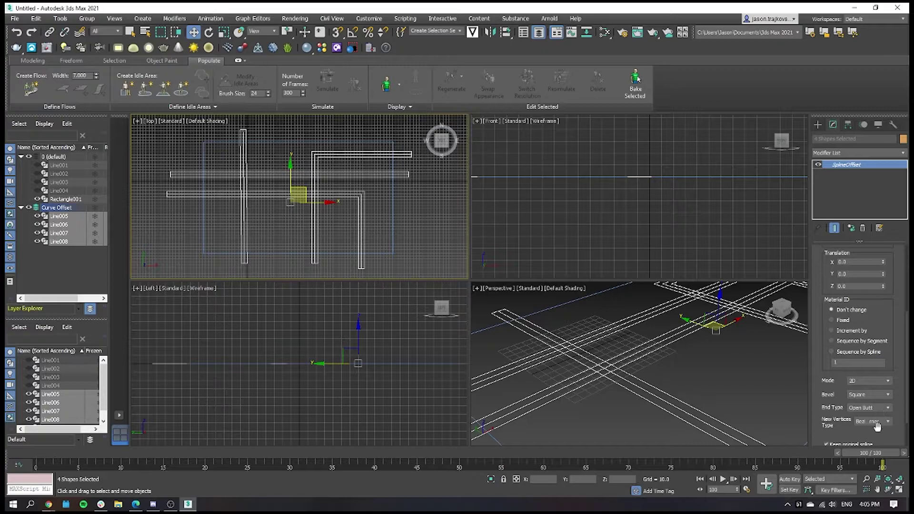
{"action": "scroll", "coordinate": [877, 428], "scroll_direction": "down", "scroll_amount": 3}
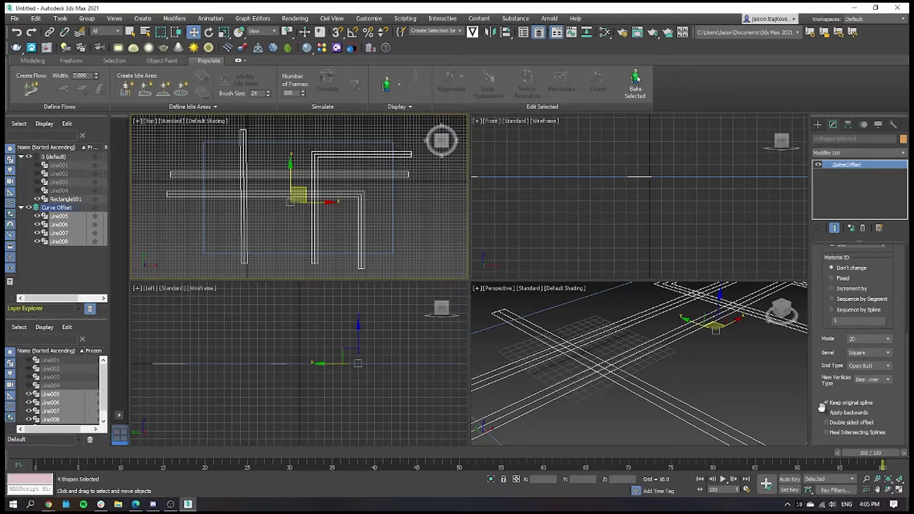
{"action": "left_click", "coordinate": [827, 404]}
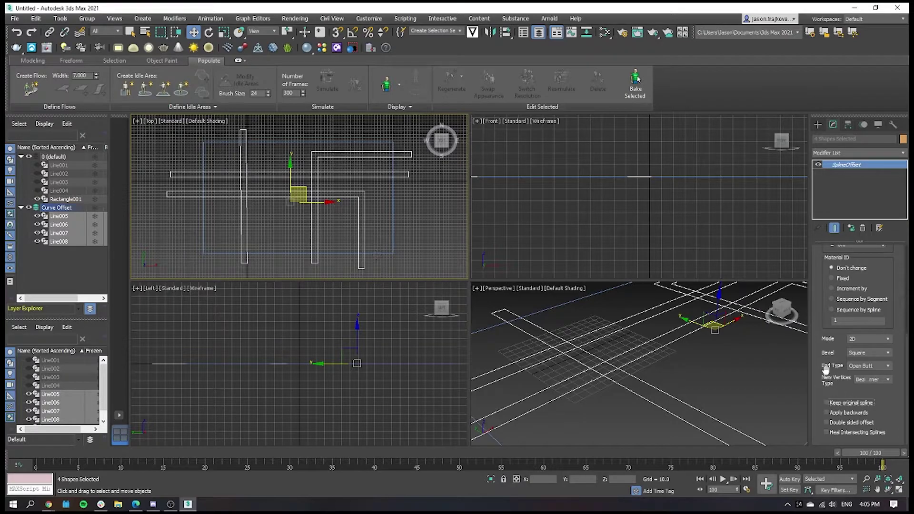
- Try adjusting the SplineOffset distance, set it back to 10, and deselect the lines
{"action": "scroll", "coordinate": [840, 372], "scroll_direction": "up", "scroll_amount": 10}
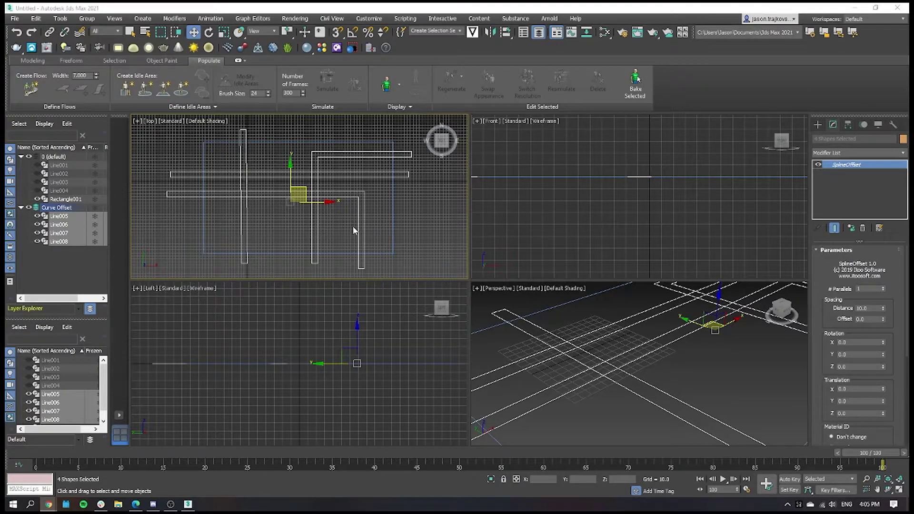
{"action": "mouse_move", "coordinate": [884, 307]}
{"action": "left_mouse_down"}
{"action": "mouse_move", "coordinate": [884, 274]}
{"action": "mouse_move", "coordinate": [884, 310]}
{"action": "left_mouse_up"}
{"action": "left_click", "coordinate": [866, 309]}
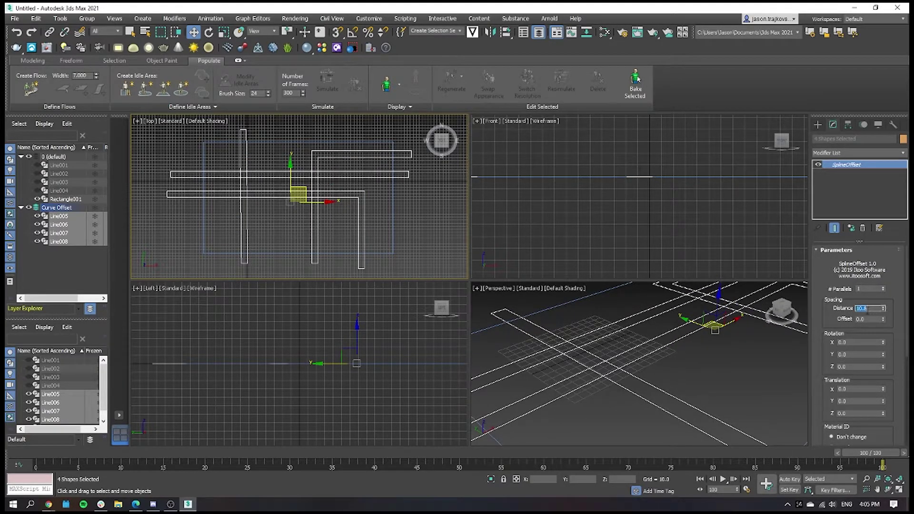
{"action": "type", "text": "1"}
{"action": "key", "text": "Return"}
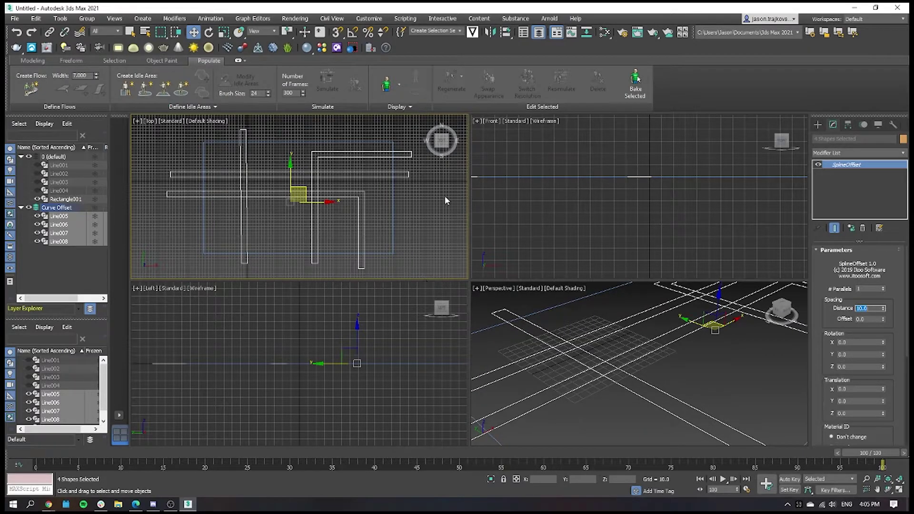
{"action": "left_click", "coordinate": [405, 194]}
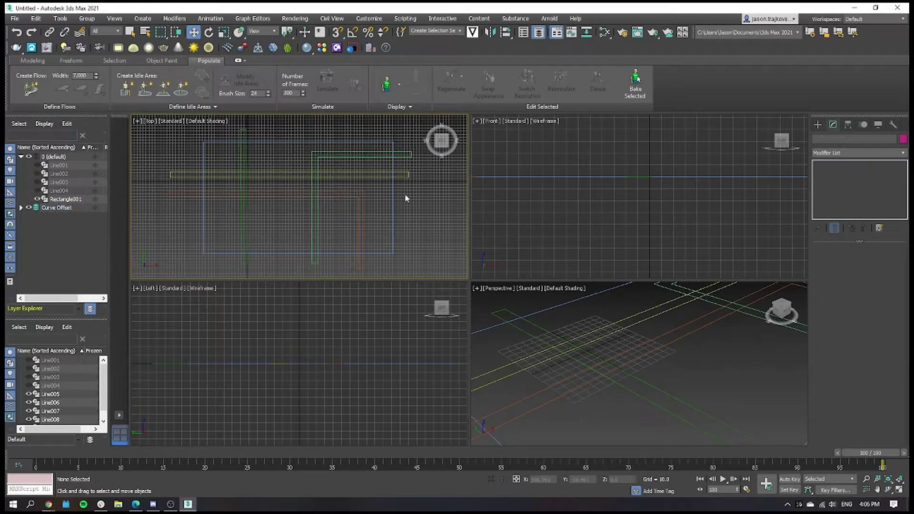
- Show the four original lines to compare them with their offset outlines, and hide them again
{"action": "left_click", "coordinate": [37, 165]}
{"action": "left_click", "coordinate": [37, 173]}
{"action": "left_click", "coordinate": [37, 182]}
{"action": "left_click", "coordinate": [37, 191]}
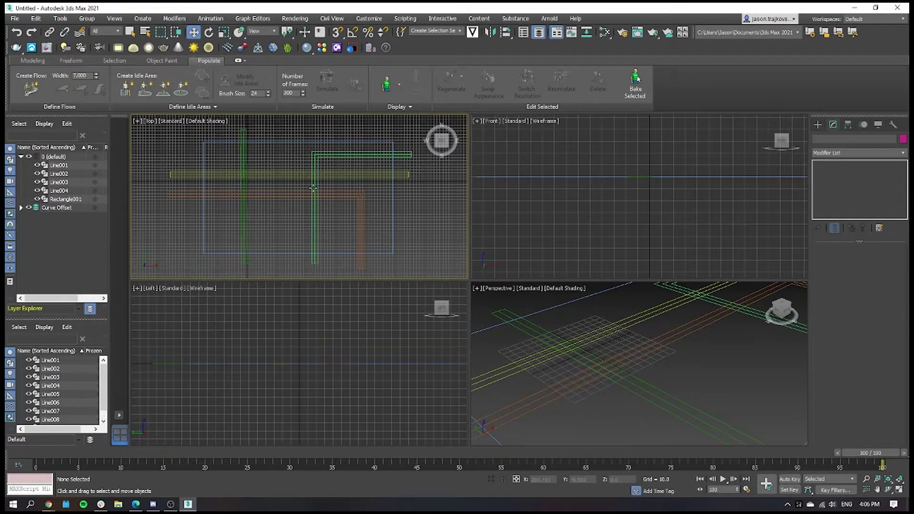
{"action": "left_click", "coordinate": [37, 190]}
{"action": "left_click", "coordinate": [37, 182]}
{"action": "left_click", "coordinate": [37, 174]}
{"action": "left_click", "coordinate": [37, 165]}
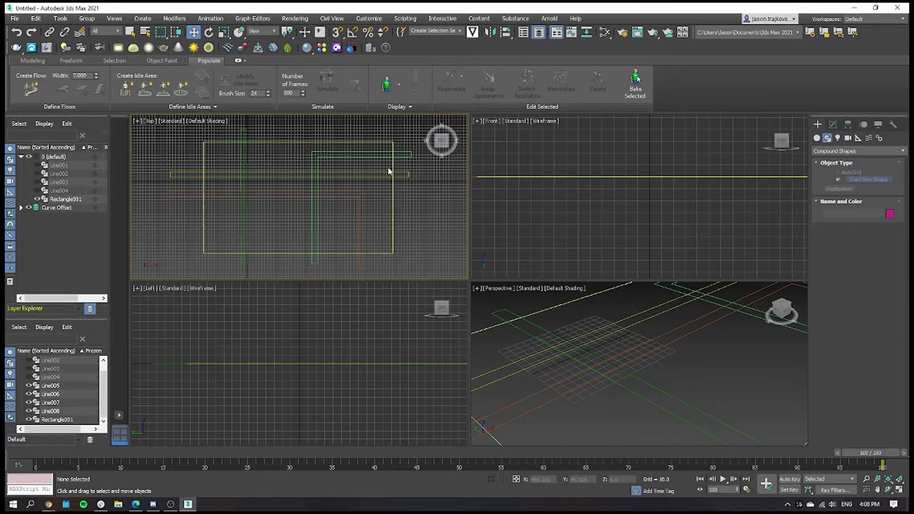
- Select the rectangle and turn it into a ShpBoolean compound shape
{"action": "left_click", "coordinate": [395, 232]}
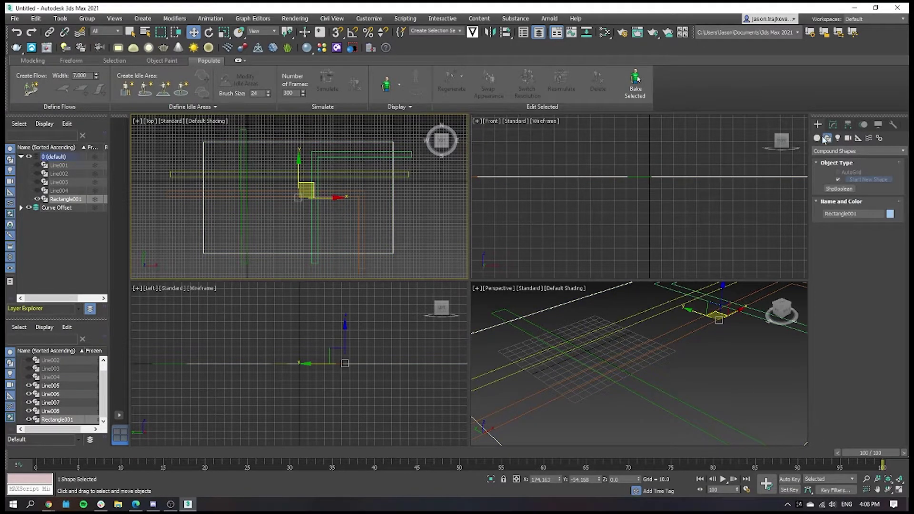
{"action": "left_click", "coordinate": [851, 151]}
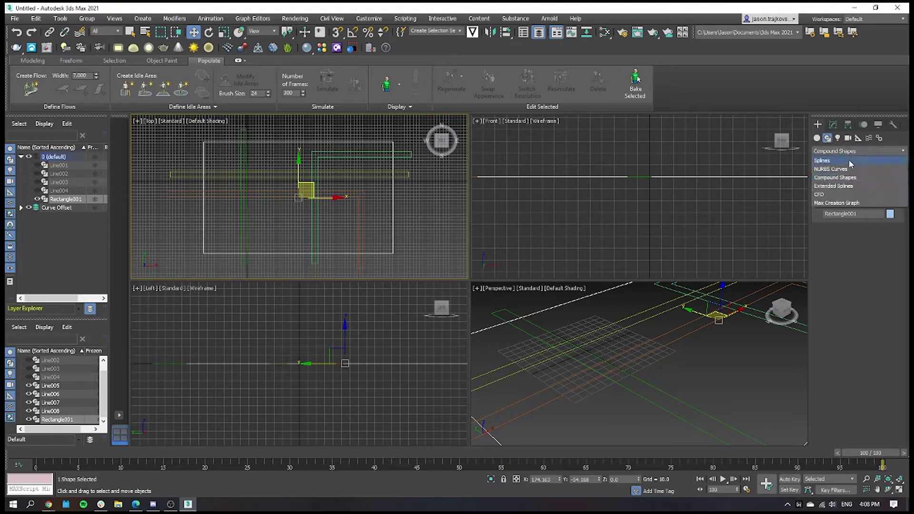
{"action": "left_click", "coordinate": [850, 159]}
{"action": "left_click", "coordinate": [851, 151]}
{"action": "left_click", "coordinate": [850, 179]}
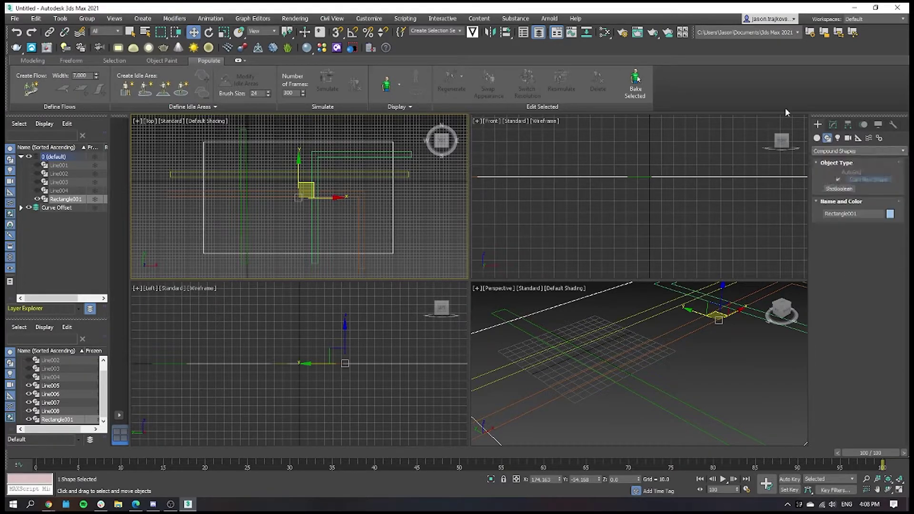
{"action": "left_click", "coordinate": [837, 190]}
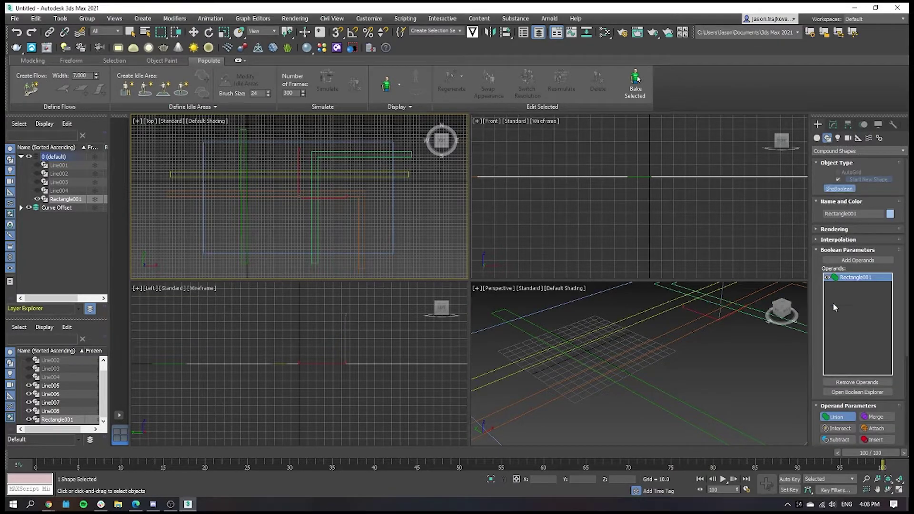
- Subtract the four offset line outlines, Line005 to Line008, from the rectangle as Subtract operands of the shape boolean
{"action": "scroll", "coordinate": [857, 417], "scroll_direction": "down", "scroll_amount": 2}
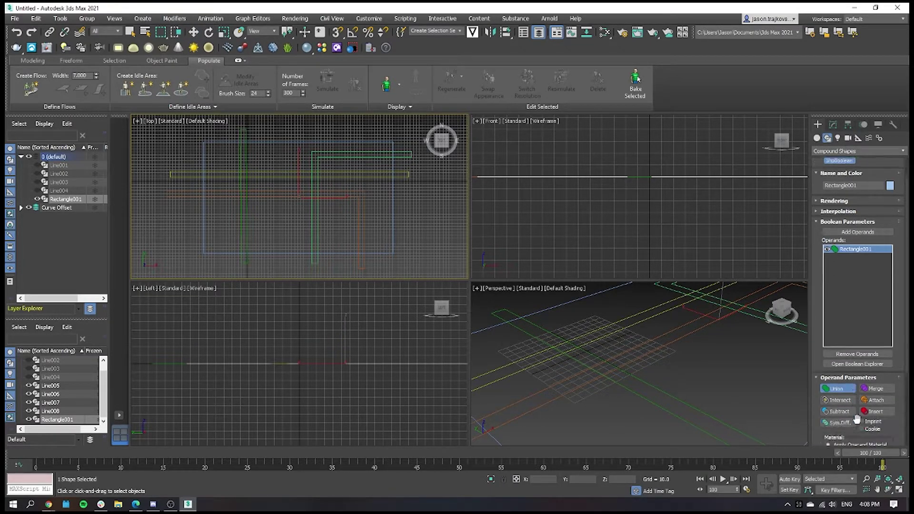
{"action": "left_click", "coordinate": [839, 412]}
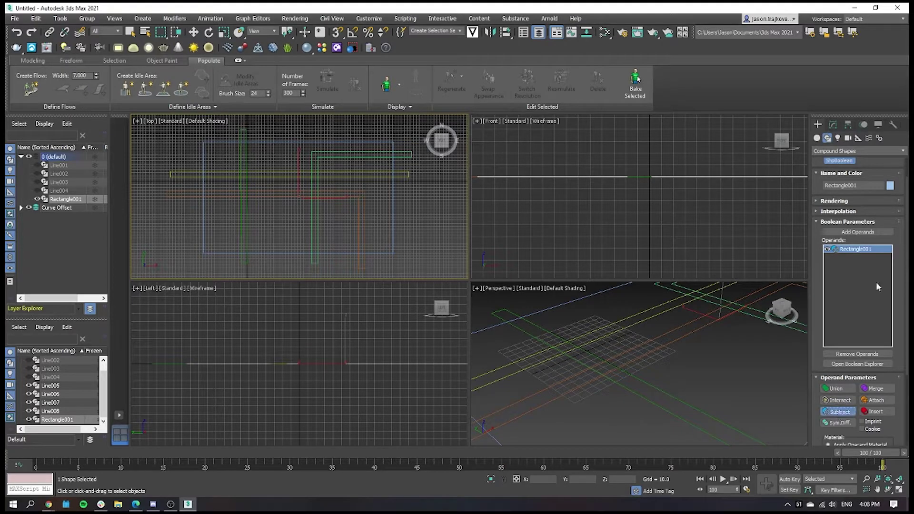
{"action": "left_click", "coordinate": [873, 233]}
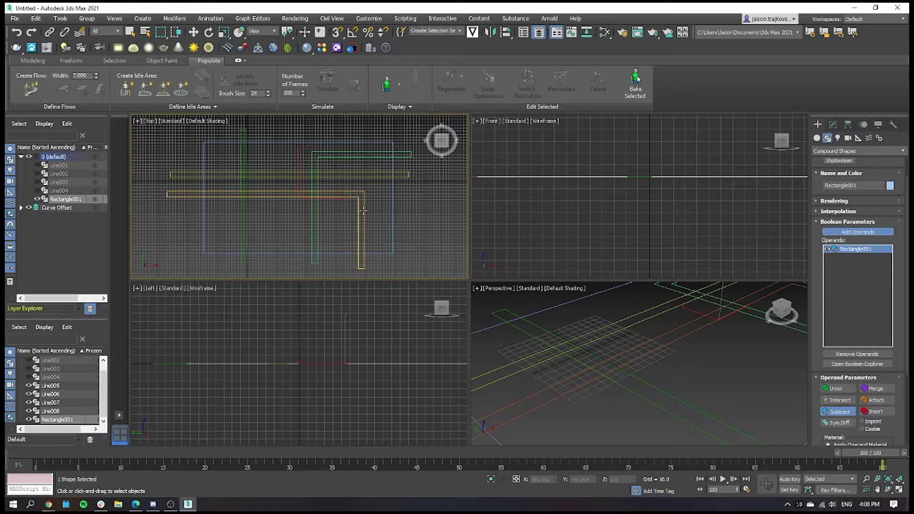
{"action": "left_click", "coordinate": [360, 248]}
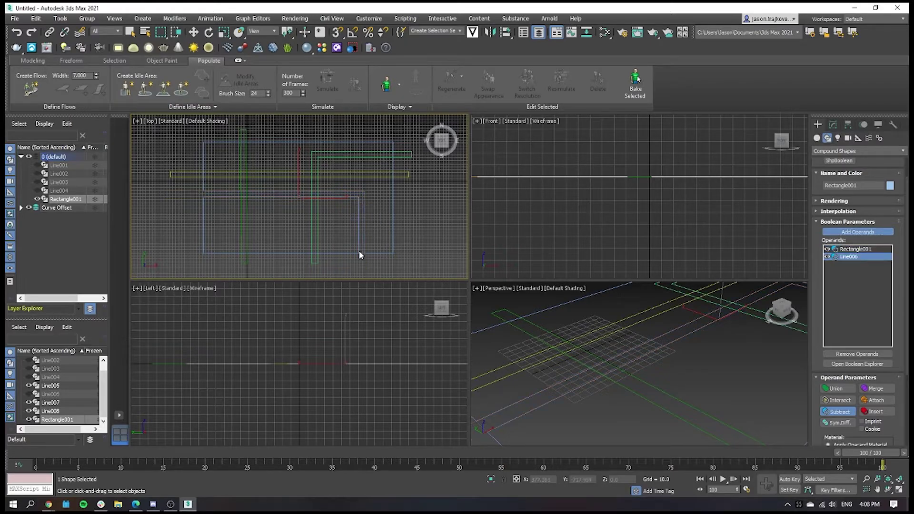
{"action": "left_click", "coordinate": [355, 177]}
{"action": "left_click", "coordinate": [352, 155]}
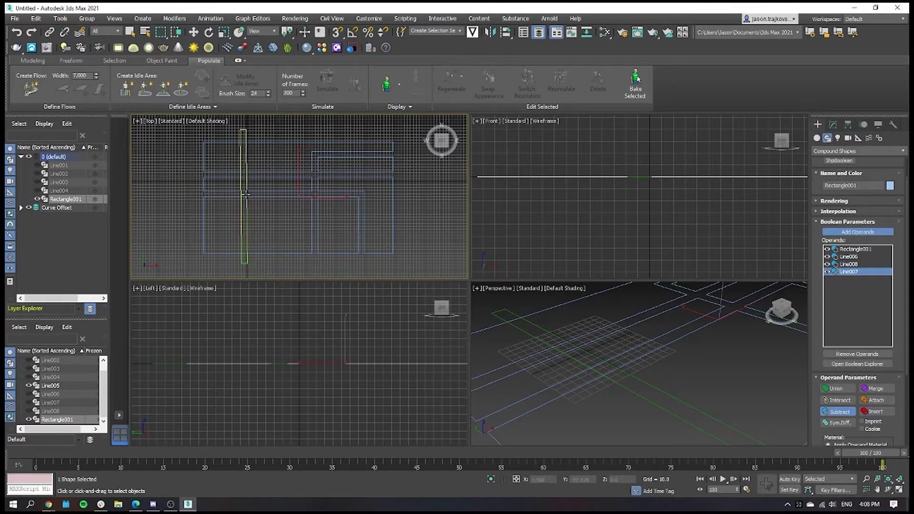
{"action": "left_click", "coordinate": [245, 209]}
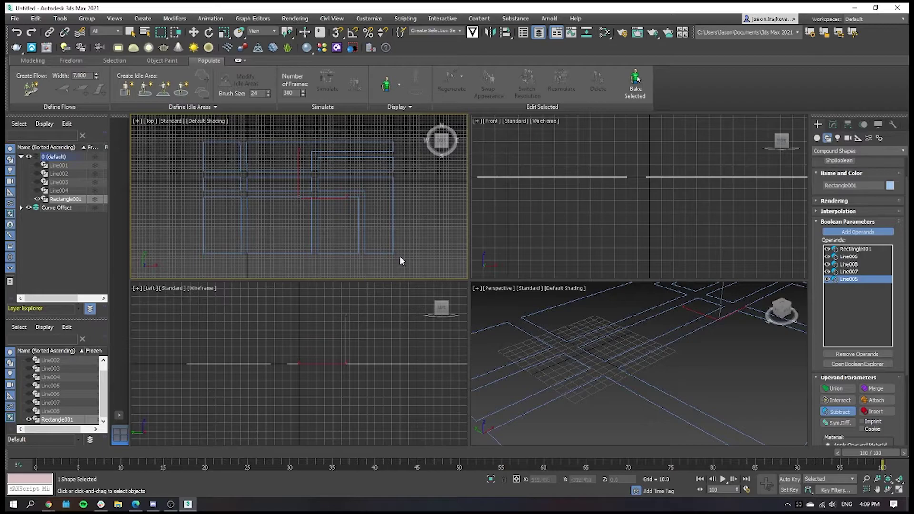
{"action": "left_click", "coordinate": [194, 31]}
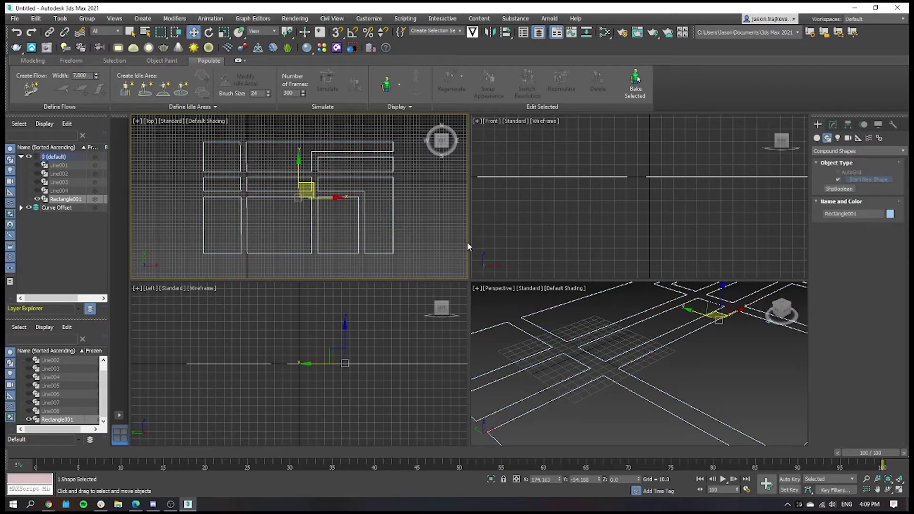
- Apply a Quadify Mesh modifier to the boolean rectangle to turn its blocks into quad surfaces
{"action": "left_click", "coordinate": [828, 151]}
{"action": "left_click", "coordinate": [829, 151]}
{"action": "left_click", "coordinate": [833, 124]}
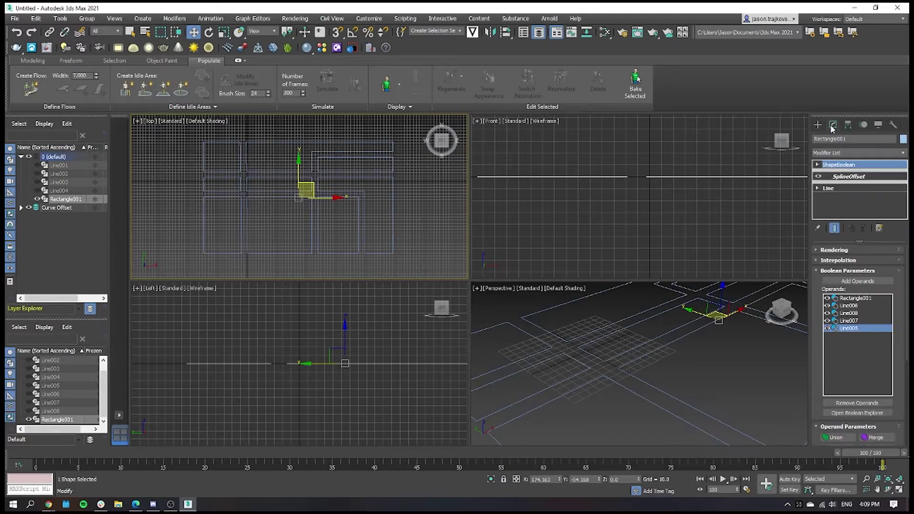
{"action": "left_click", "coordinate": [835, 153]}
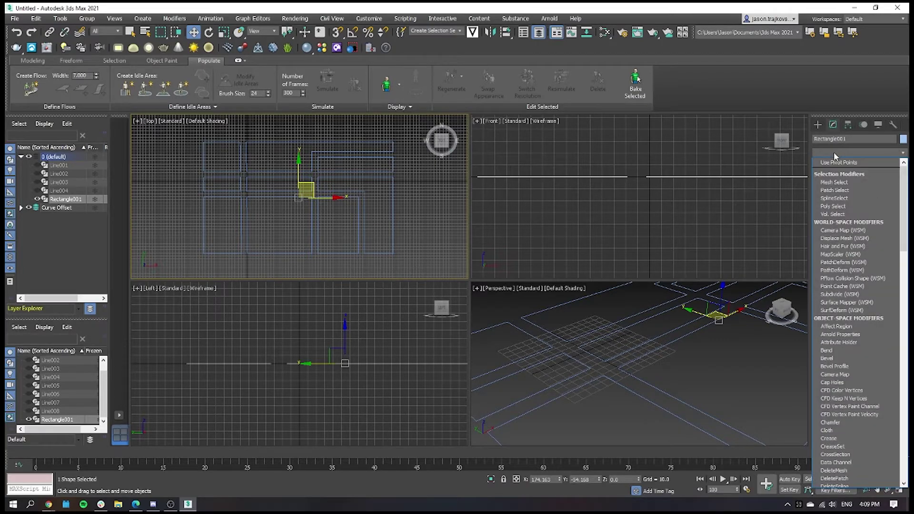
{"action": "key", "text": "q"}
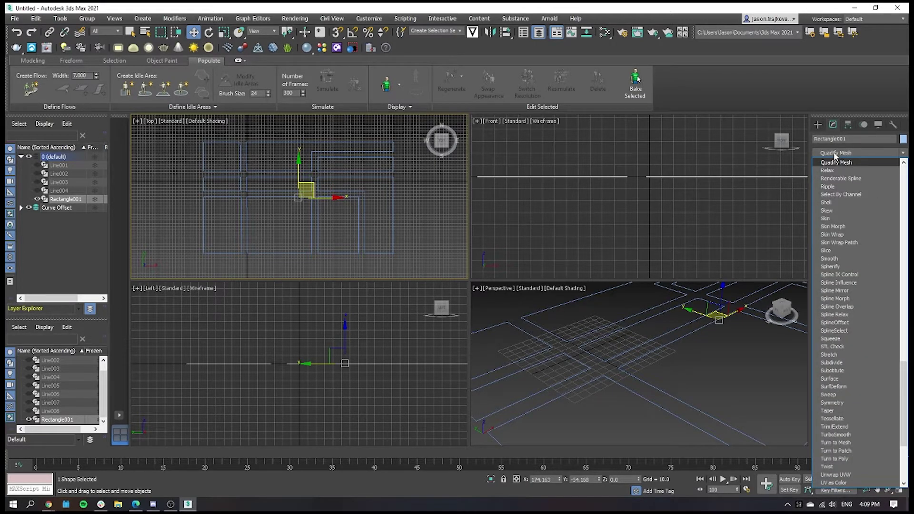
{"action": "key", "text": "Return"}
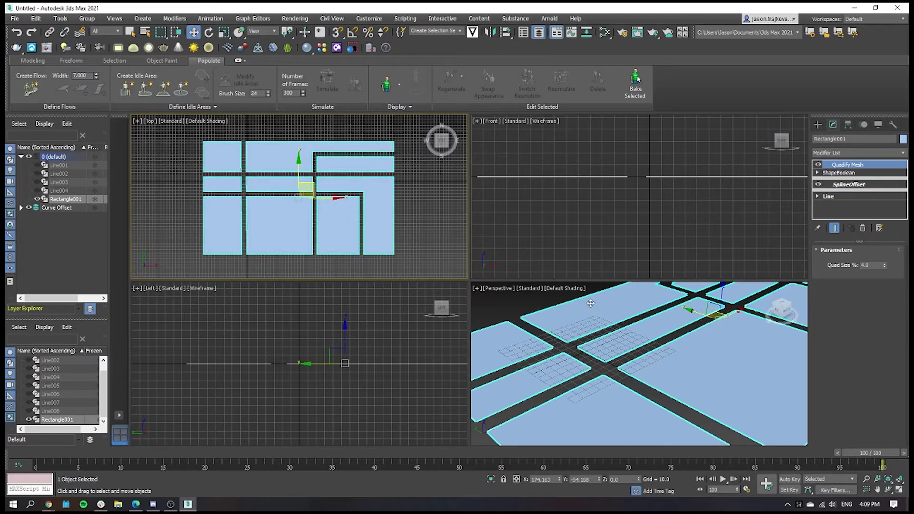
- Add a Greeble modifier on top of Quadify Mesh to generate raised panels across the blocks
{"action": "scroll", "coordinate": [680, 349], "scroll_direction": "down", "scroll_amount": 6}
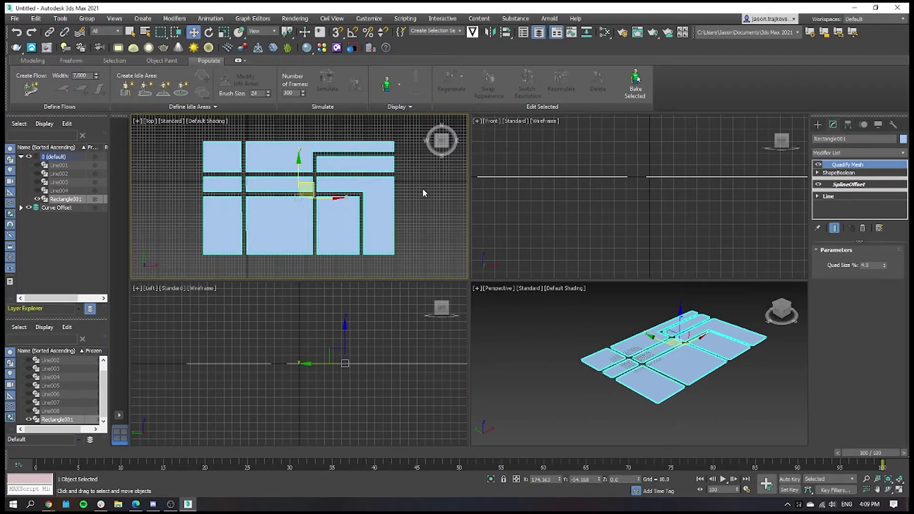
{"action": "left_click", "coordinate": [847, 153]}
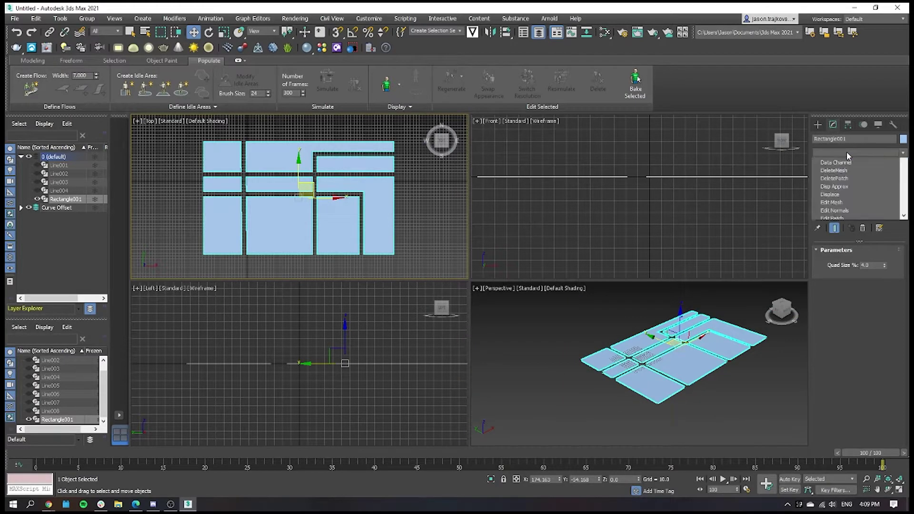
{"action": "key", "text": "g"}
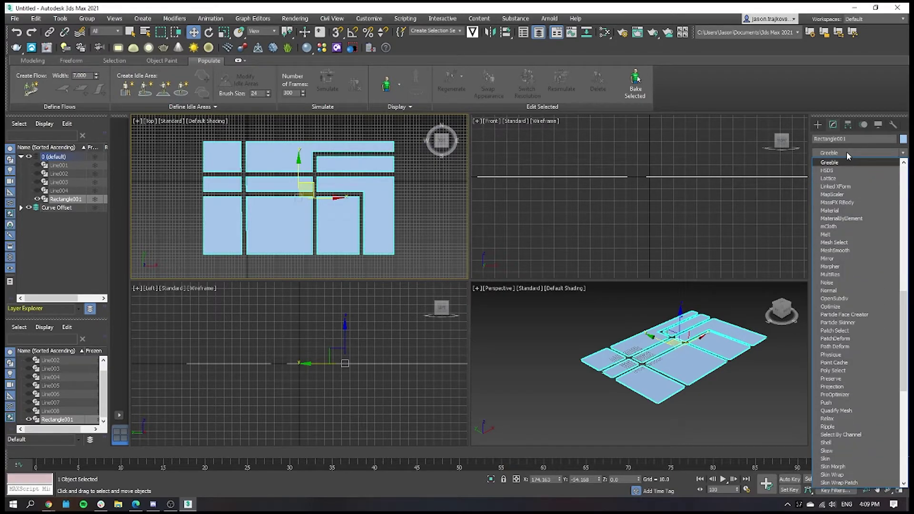
{"action": "key", "text": "Return"}
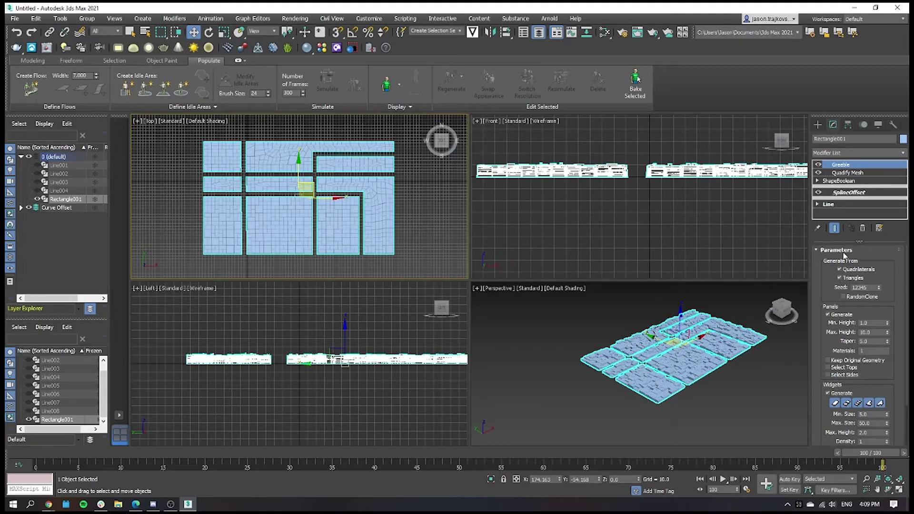
- Set the Greeble panels' maximum height to 72.9 and inspect the city blocks in an enlarged perspective view
{"action": "left_click_drag", "start_coordinate": [889, 335], "coordinate": [892, 143]}
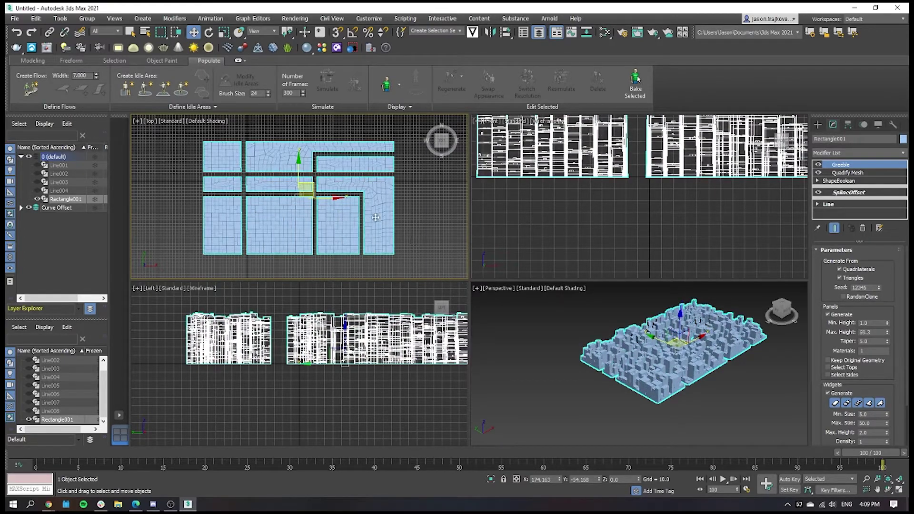
{"action": "scroll", "coordinate": [353, 207], "scroll_direction": "down", "scroll_amount": 3}
{"action": "scroll", "coordinate": [533, 210], "scroll_direction": "down", "scroll_amount": 3}
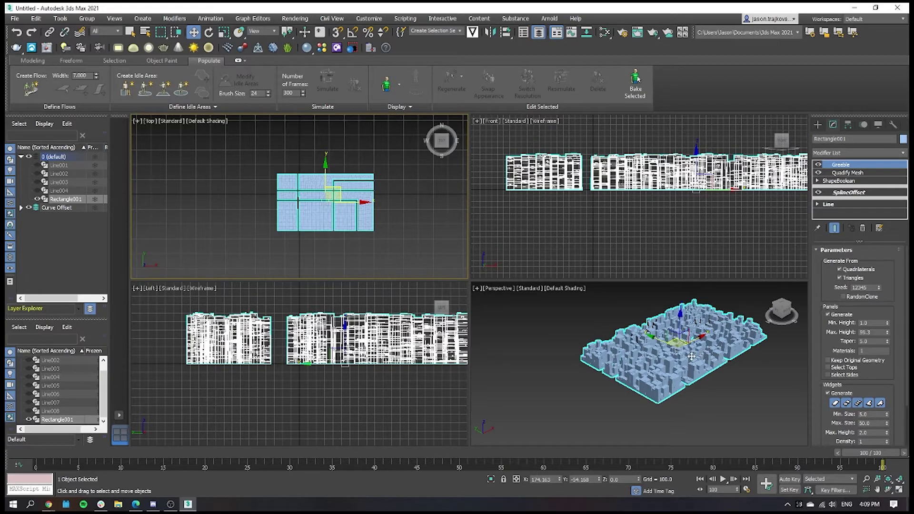
{"action": "left_click", "coordinate": [499, 298]}
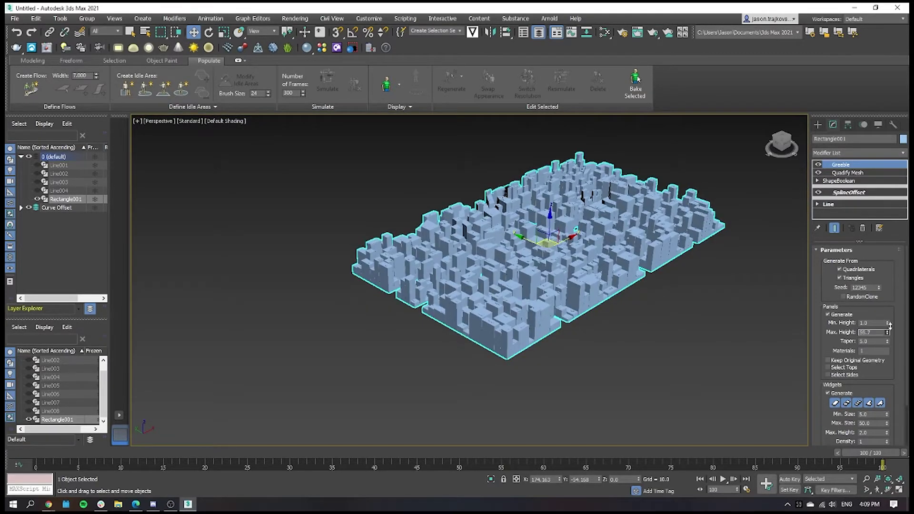
{"action": "left_click_drag", "start_coordinate": [886, 215], "coordinate": [888, 290]}
{"action": "middle_click_drag", "start_coordinate": [540, 340], "coordinate": [615, 272], "text": "alt"}
{"action": "scroll", "coordinate": [616, 271], "scroll_direction": "down", "scroll_amount": 10}
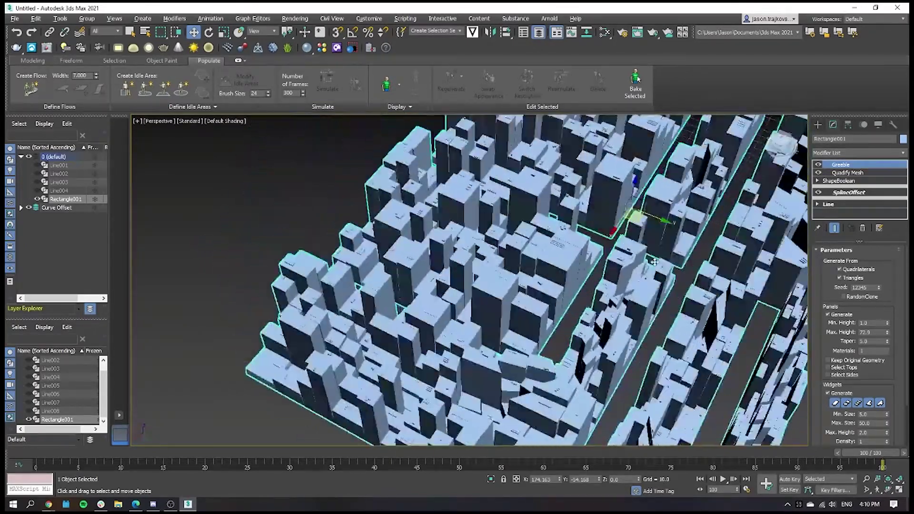
{"action": "middle_click_drag", "start_coordinate": [473, 324], "coordinate": [545, 327], "text": "alt"}
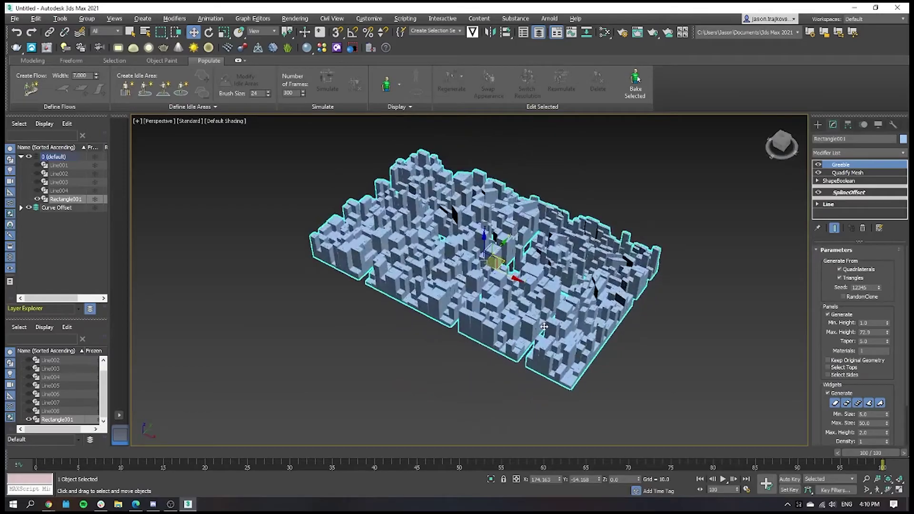
- Change the city block object's color to yellow and view it from another angle
{"action": "left_click", "coordinate": [904, 139]}
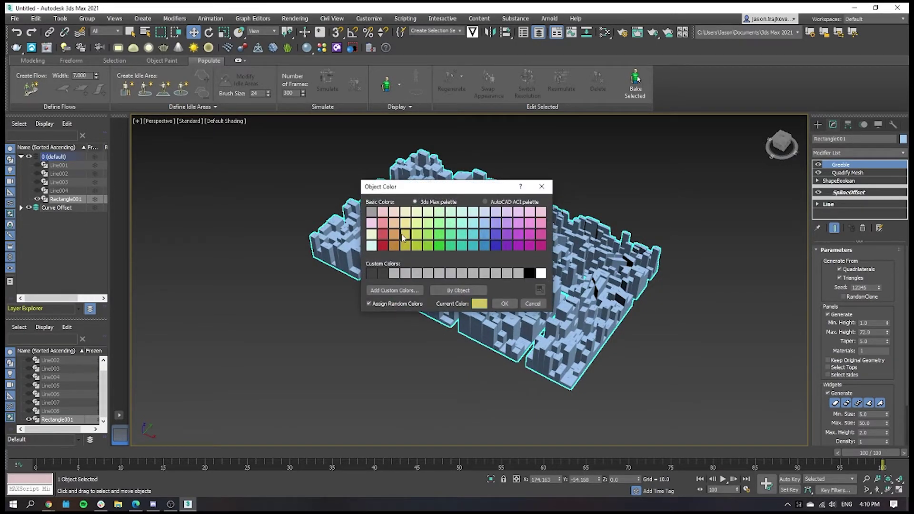
{"action": "left_click", "coordinate": [501, 305]}
{"action": "middle_click_drag", "start_coordinate": [536, 314], "coordinate": [645, 322], "text": "alt"}
{"action": "scroll", "coordinate": [644, 317], "scroll_direction": "down", "scroll_amount": 4}
{"action": "middle_click_drag", "start_coordinate": [579, 335], "coordinate": [554, 314], "text": "alt"}
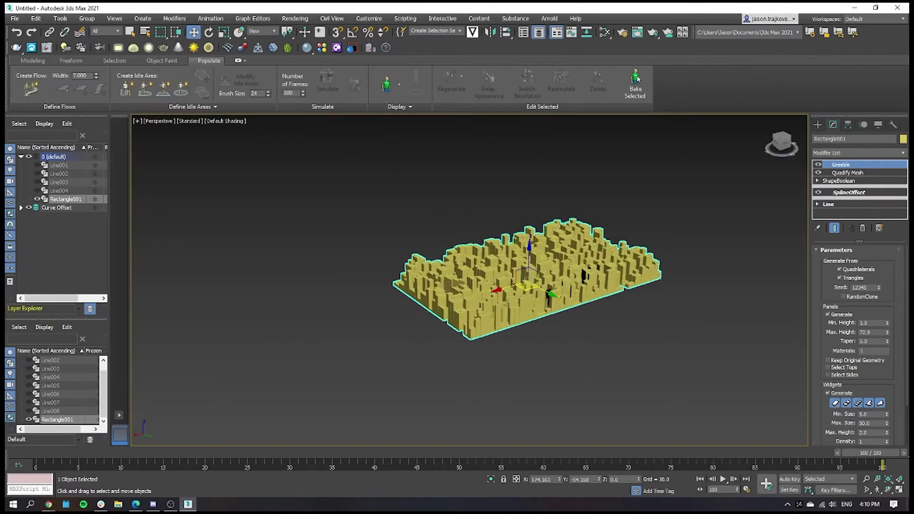